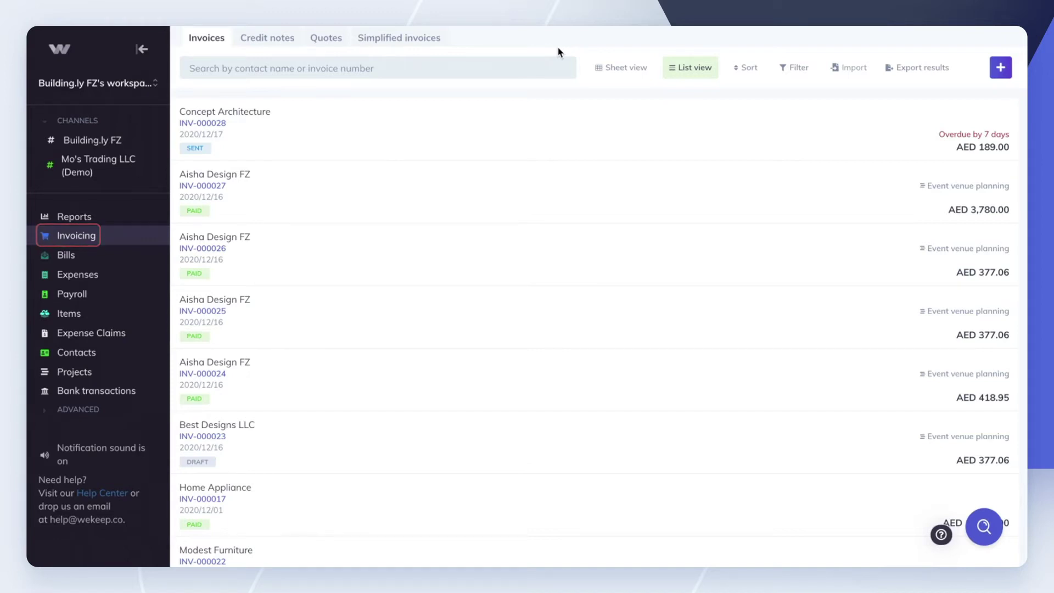
Start a new credit note from the credit notes list.
click(273, 49)
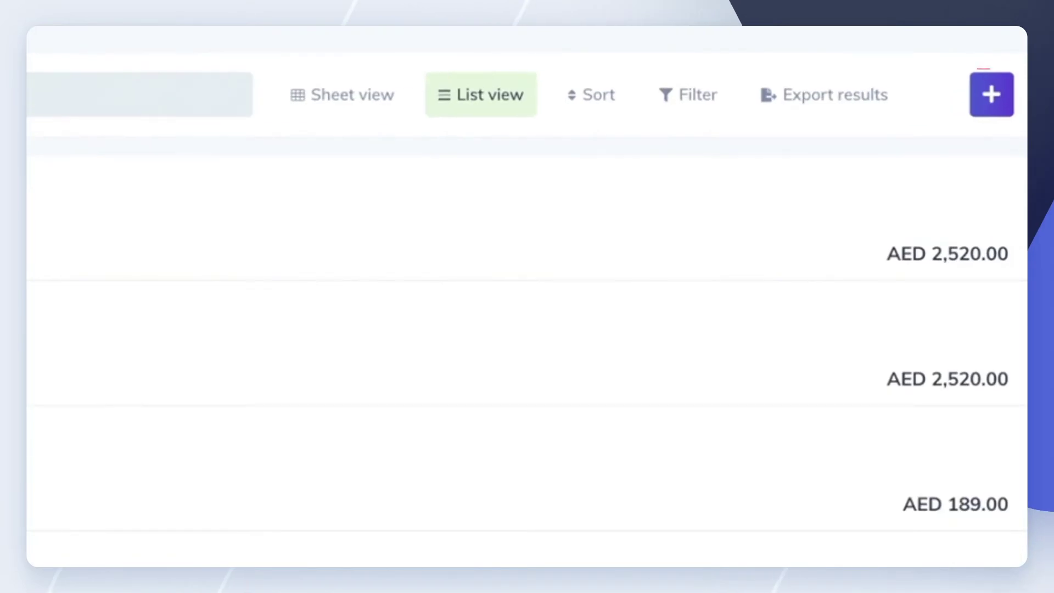
click(991, 115)
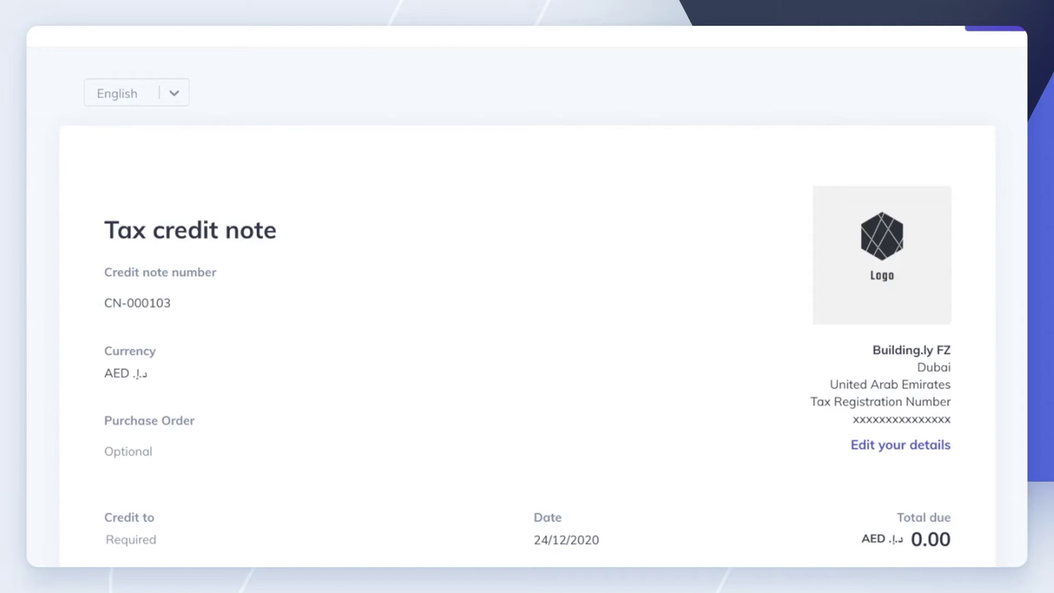
scroll(527, 312, down, 3)
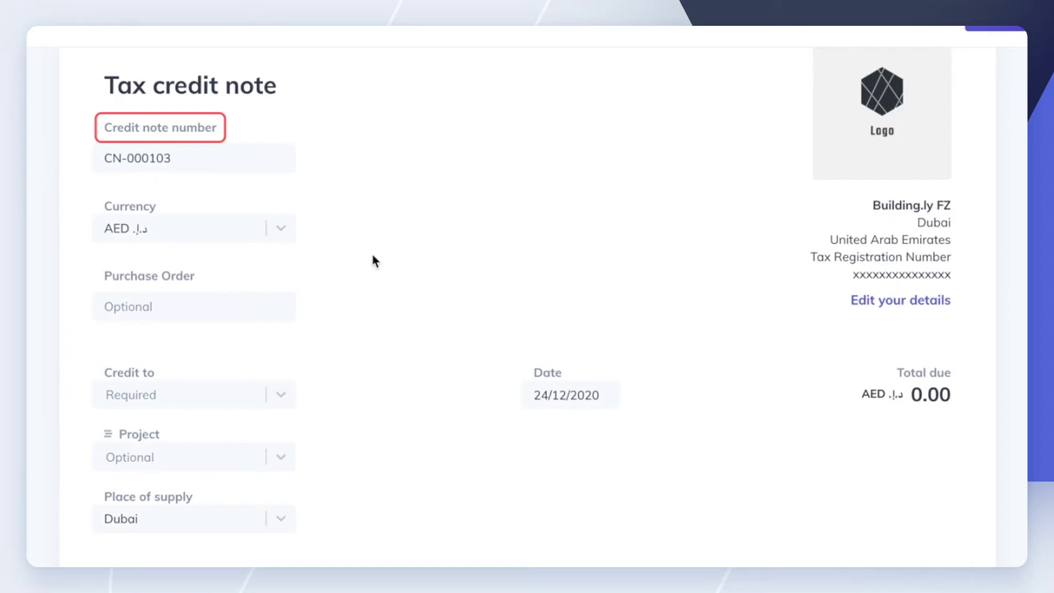
Keep the suggested credit note number, choose AED as the currency and enter purchase order PO 004.
triple_click(251, 164)
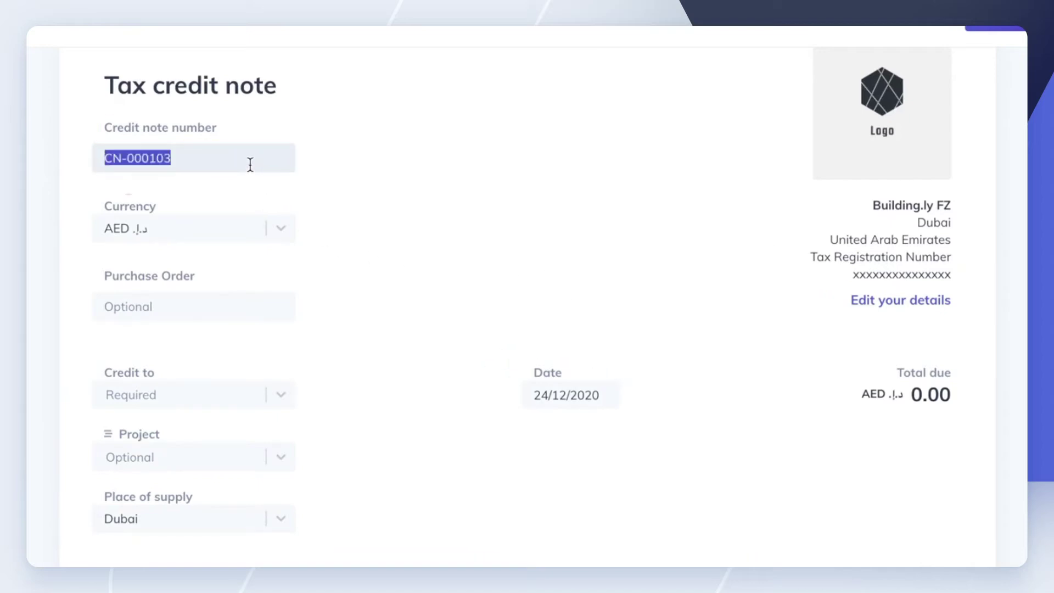
click(252, 164)
click(246, 198)
click(226, 232)
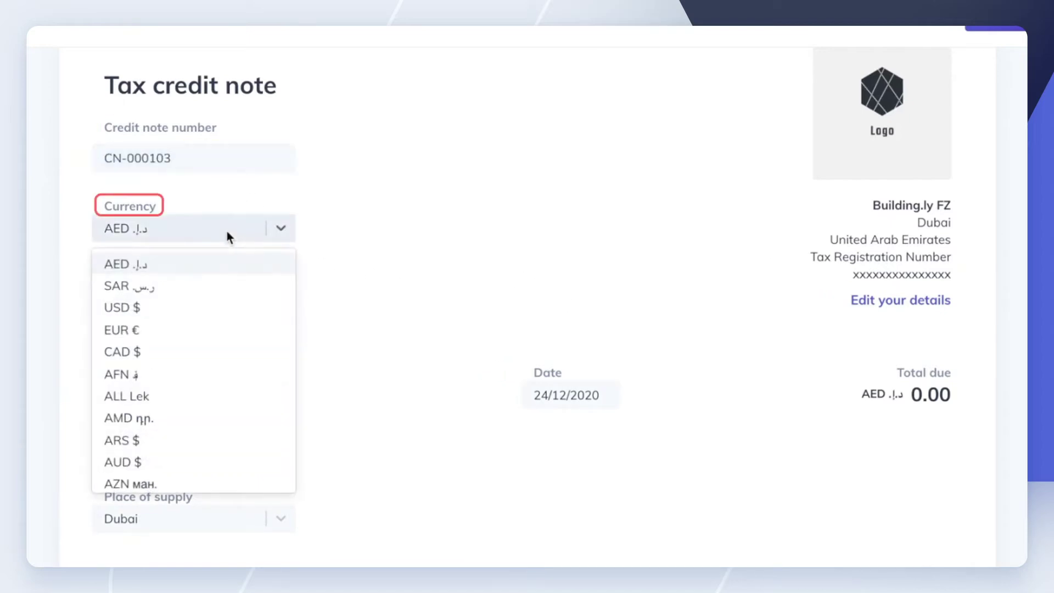
click(218, 265)
click(190, 307)
text(PO 004)
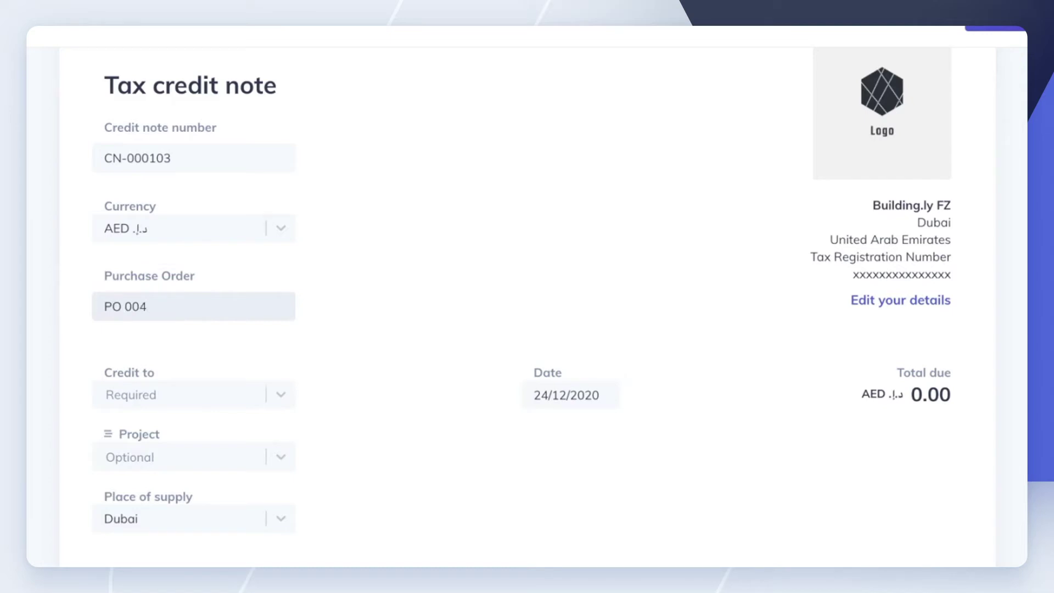
Create Yara's events as a new contact to credit, filling in the contact's e-mail, address and city.
scroll(365, 420, down, 2)
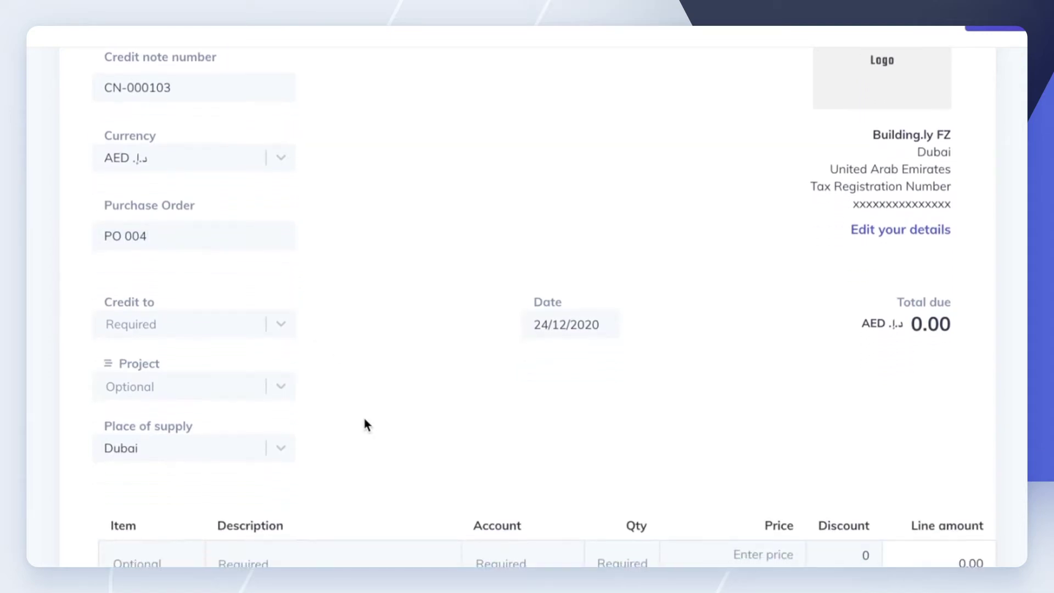
click(280, 236)
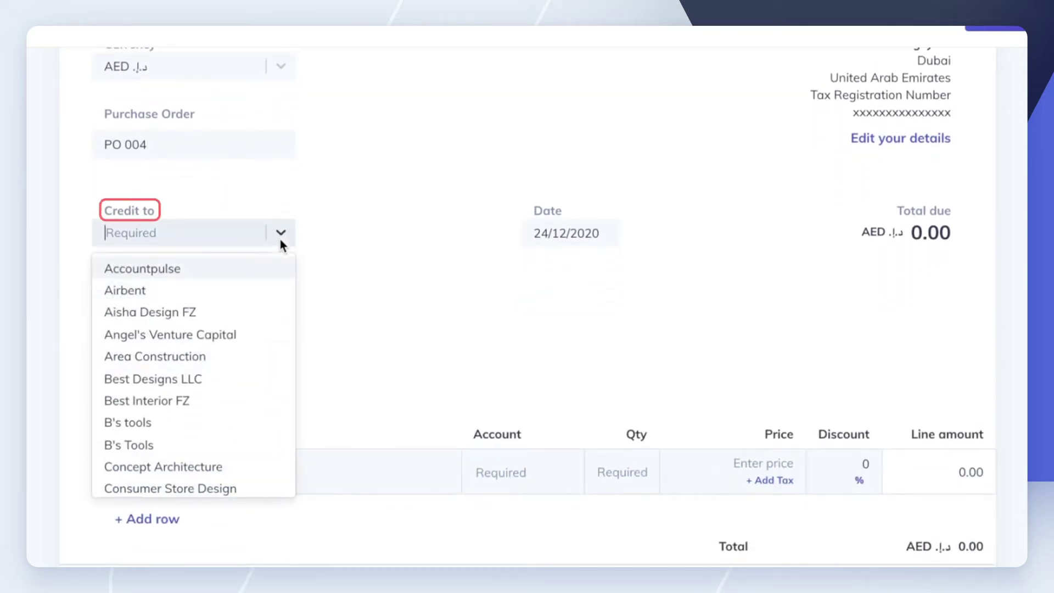
text(con)
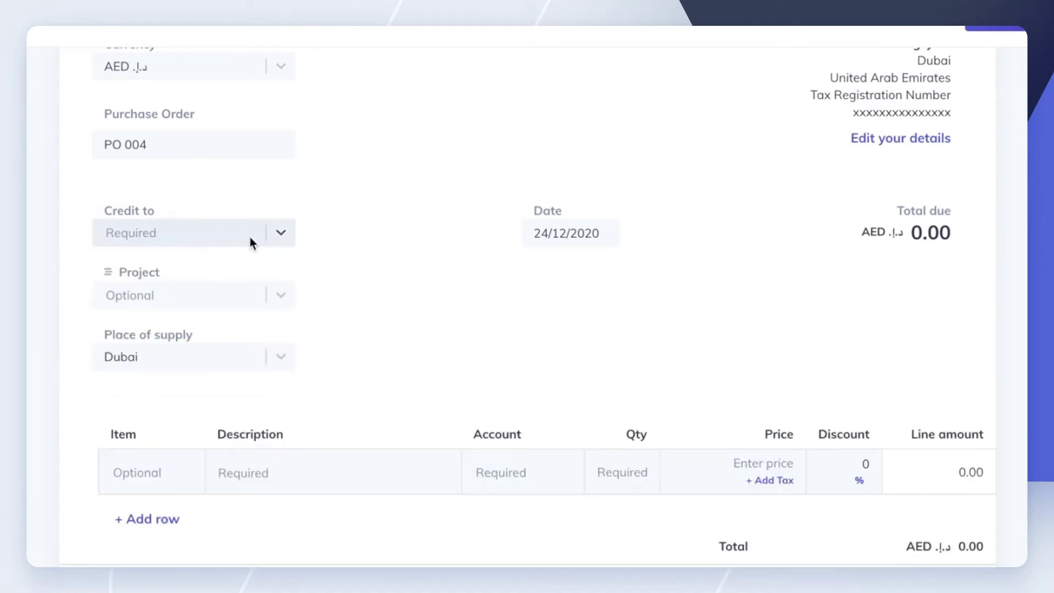
click(212, 238)
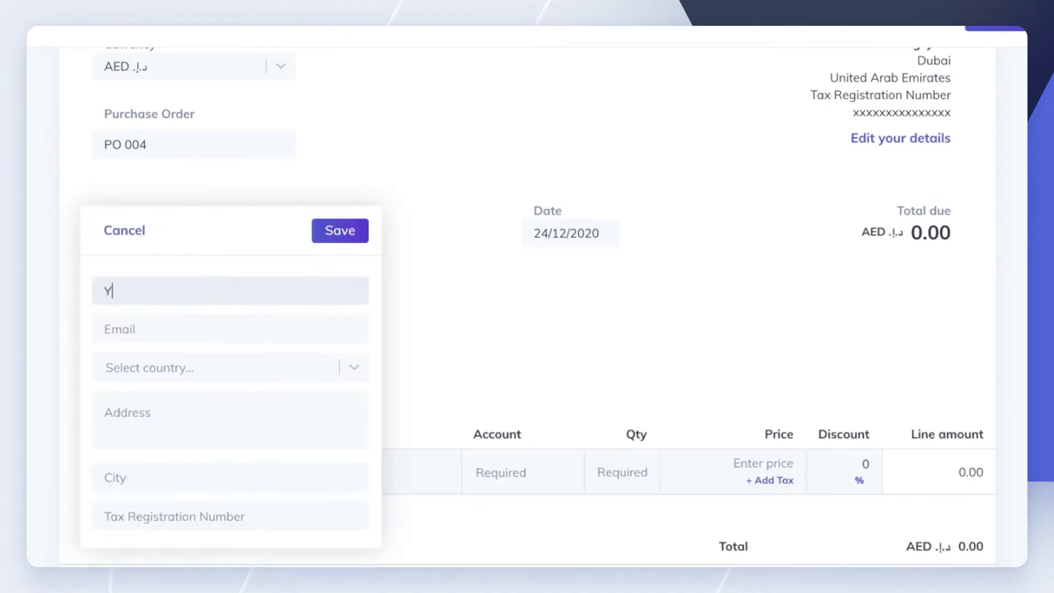
text(ara's events)
key(Tab)
text(yarae@example.com)
key(Tab)
click(146, 419)
text(Sky Tower)
key(Tab)
text(Abu Dhabi)
key(Return)
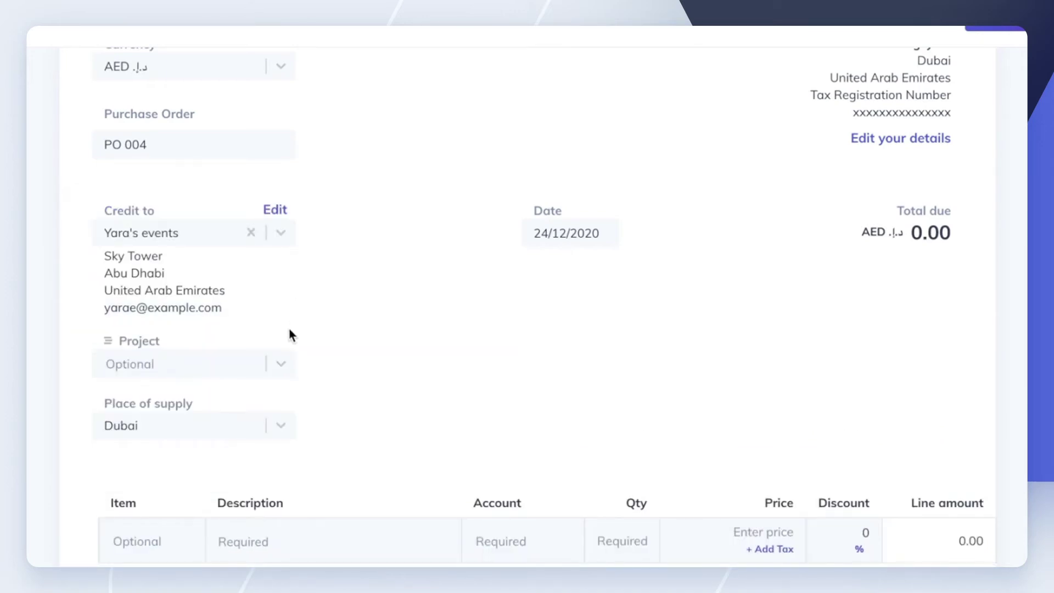
Fill in the credit note details with project Event venue planning, place of supply Abu Dhabi and date 22/12/2020.
click(283, 362)
click(259, 422)
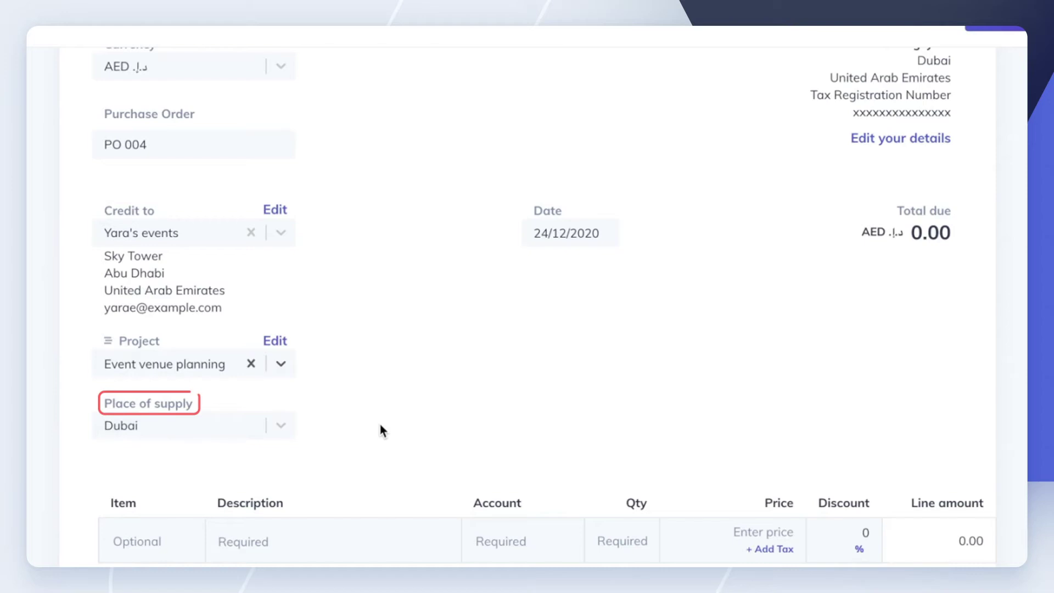
click(280, 424)
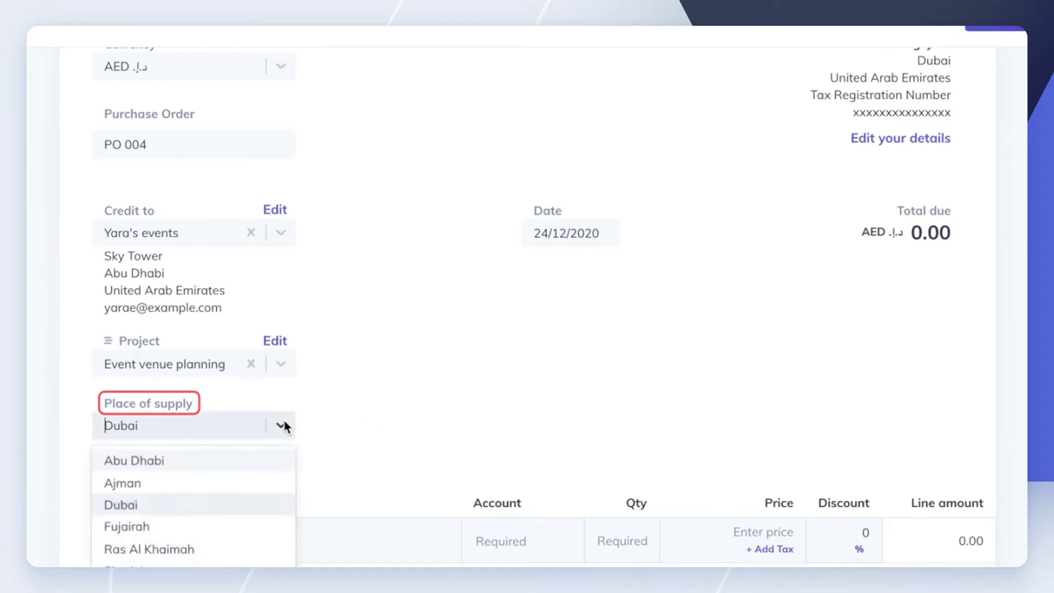
click(258, 462)
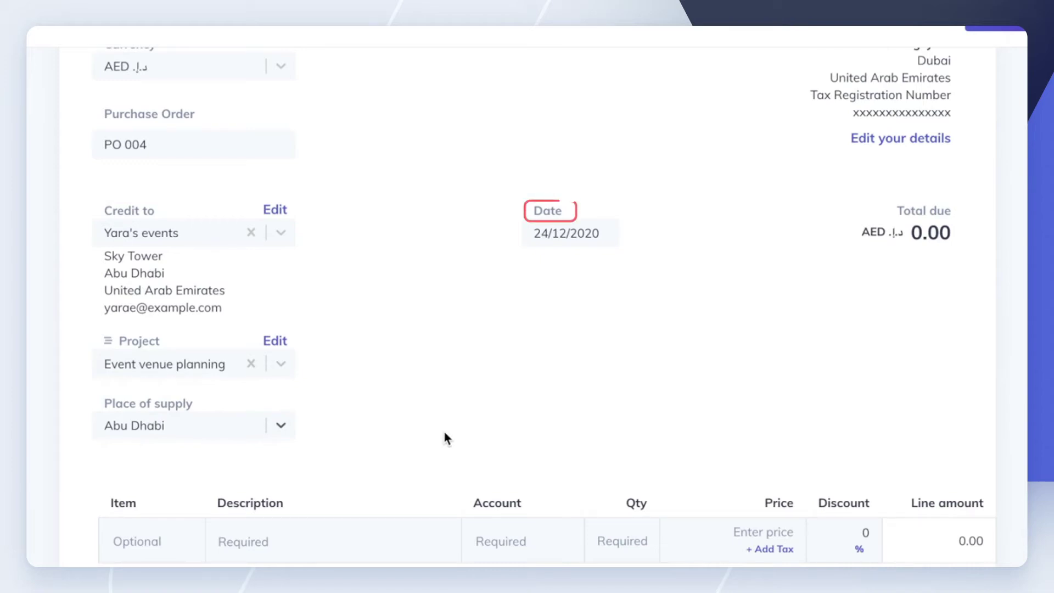
click(548, 235)
click(594, 390)
Add Cracked Light Gray Solid Surface as the line item, recorded under account 402 Sales.
scroll(407, 417, down, 5)
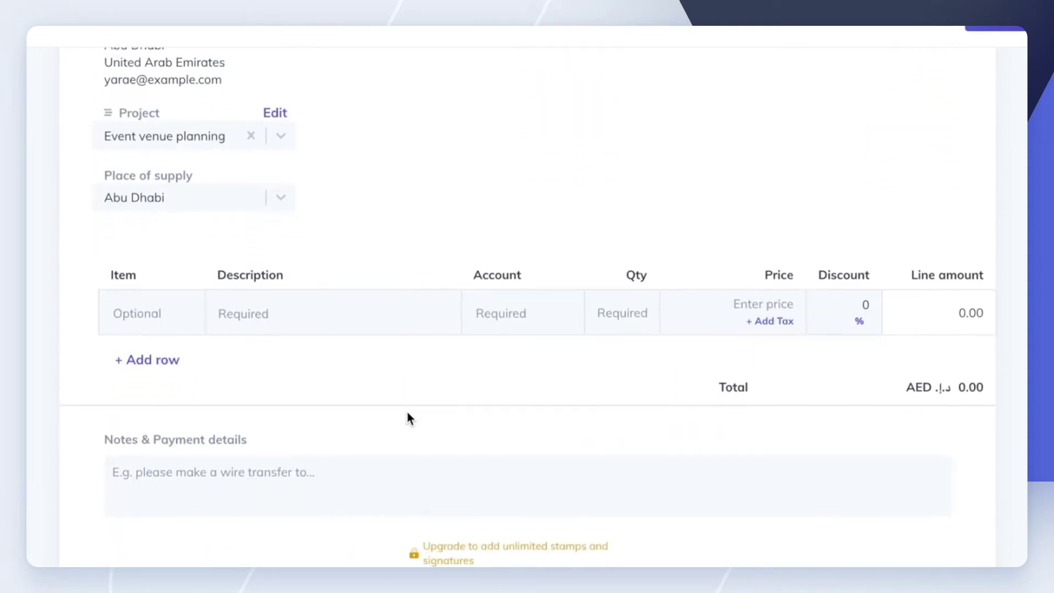
click(178, 231)
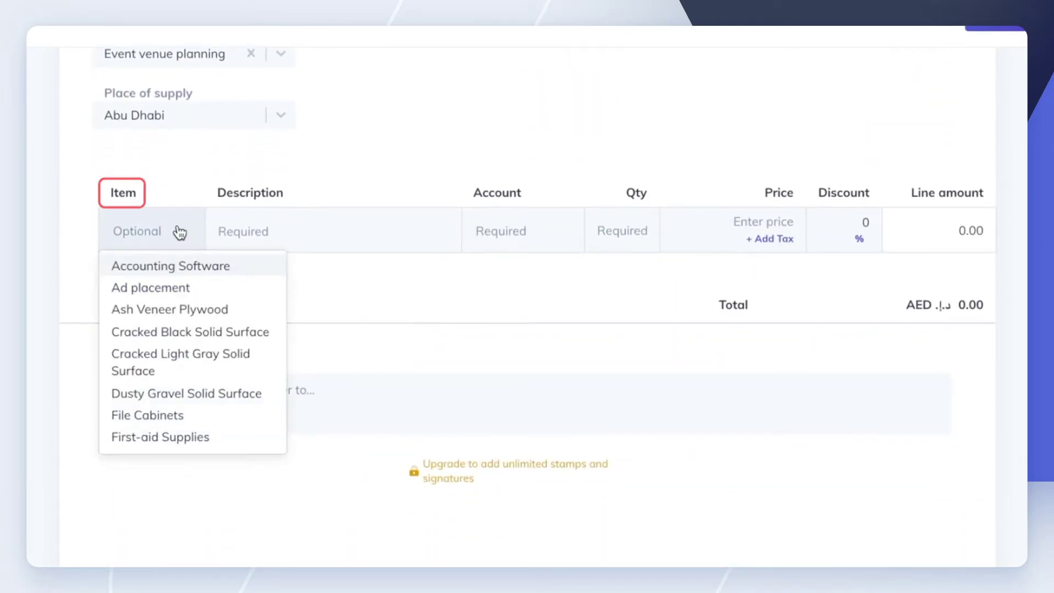
click(177, 358)
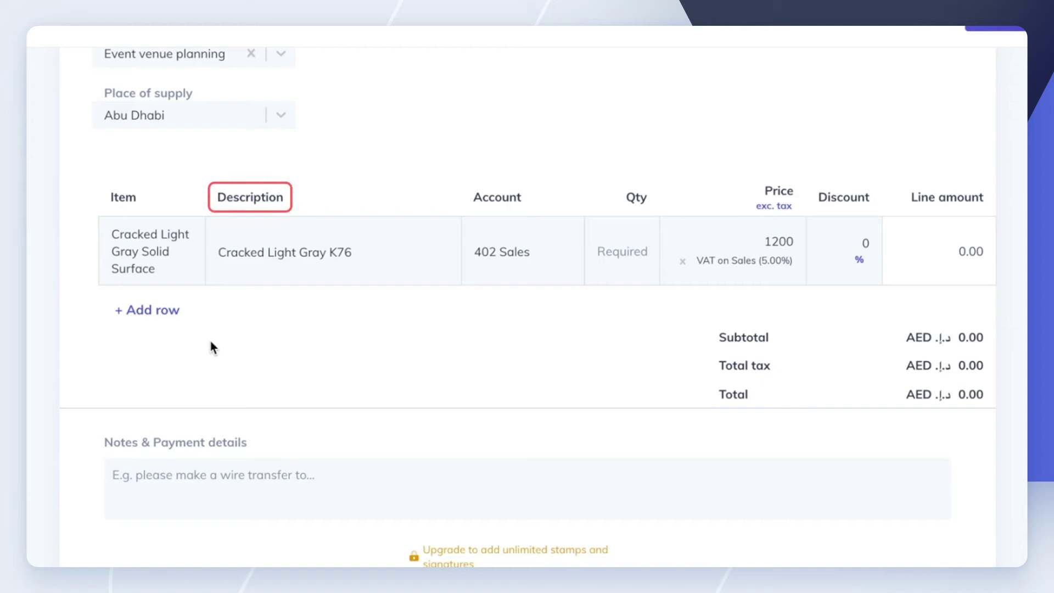
click(366, 251)
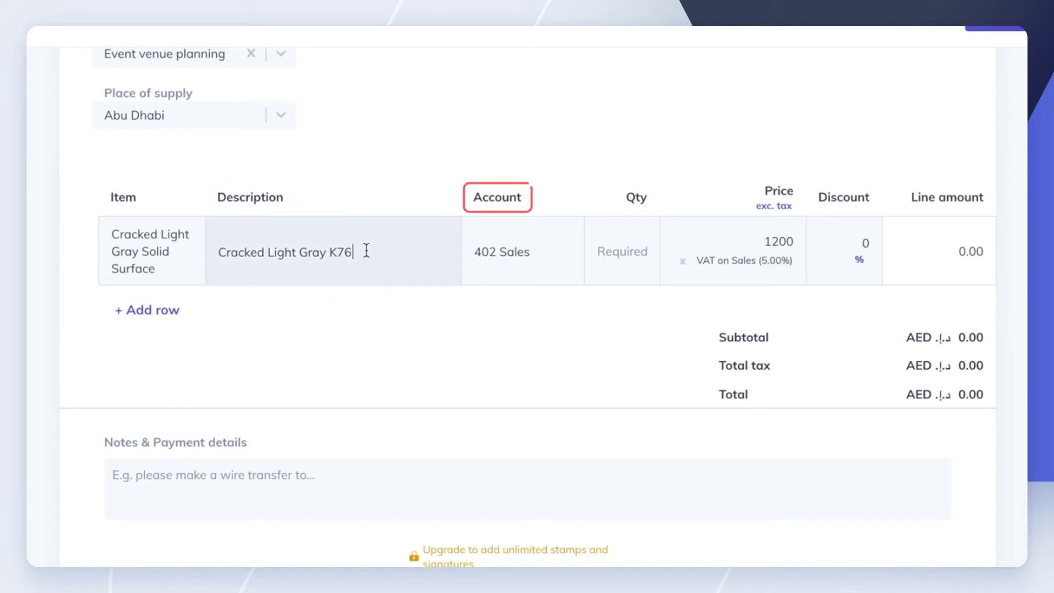
click(476, 250)
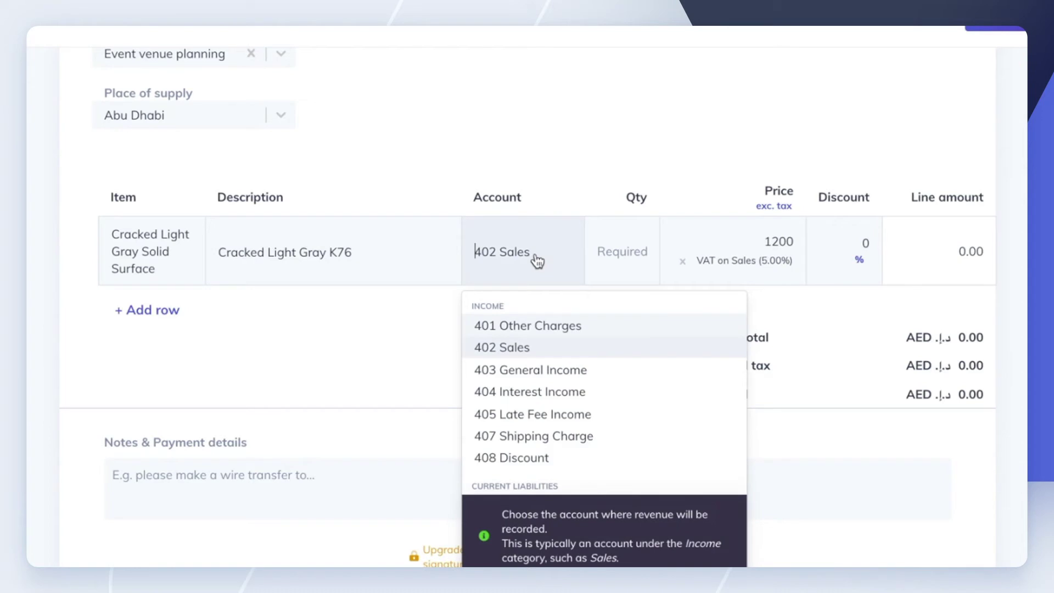
click(527, 348)
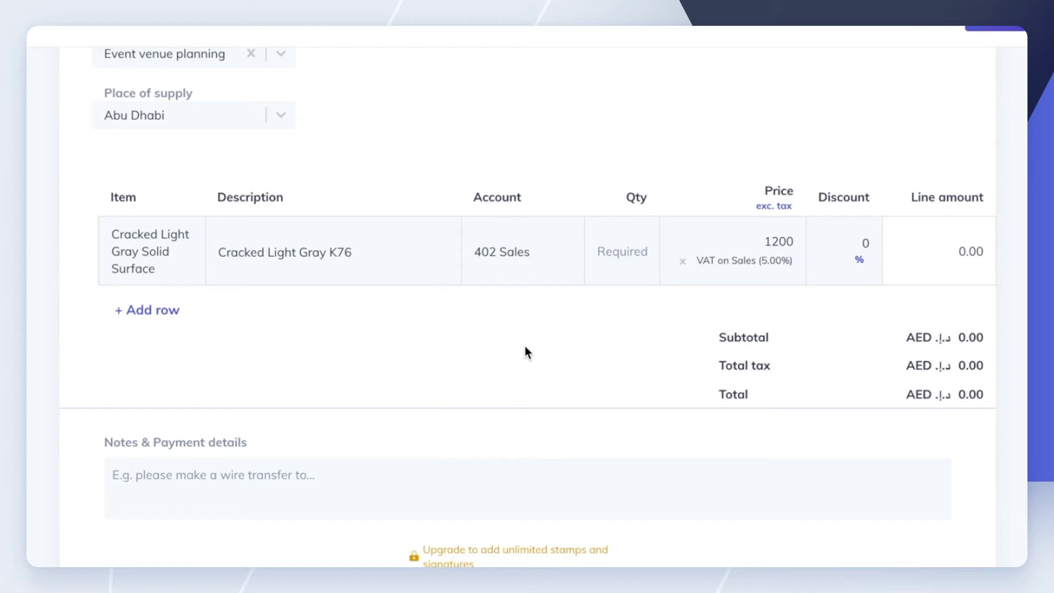
Set the line item's quantity to 2 and its tax to VAT on Sales (5.00%).
click(615, 261)
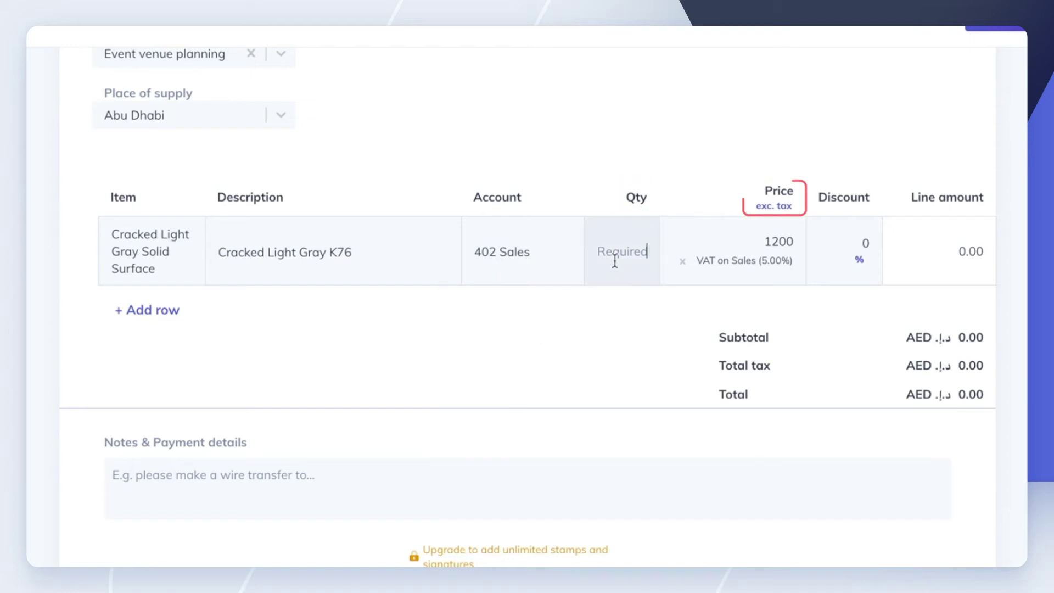
text(2)
click(727, 269)
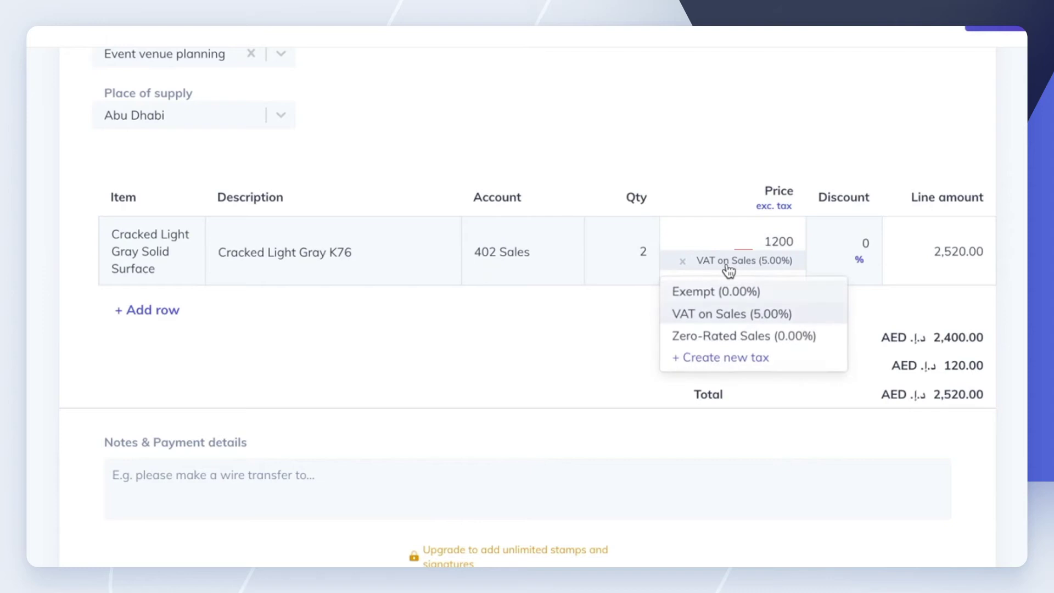
click(720, 320)
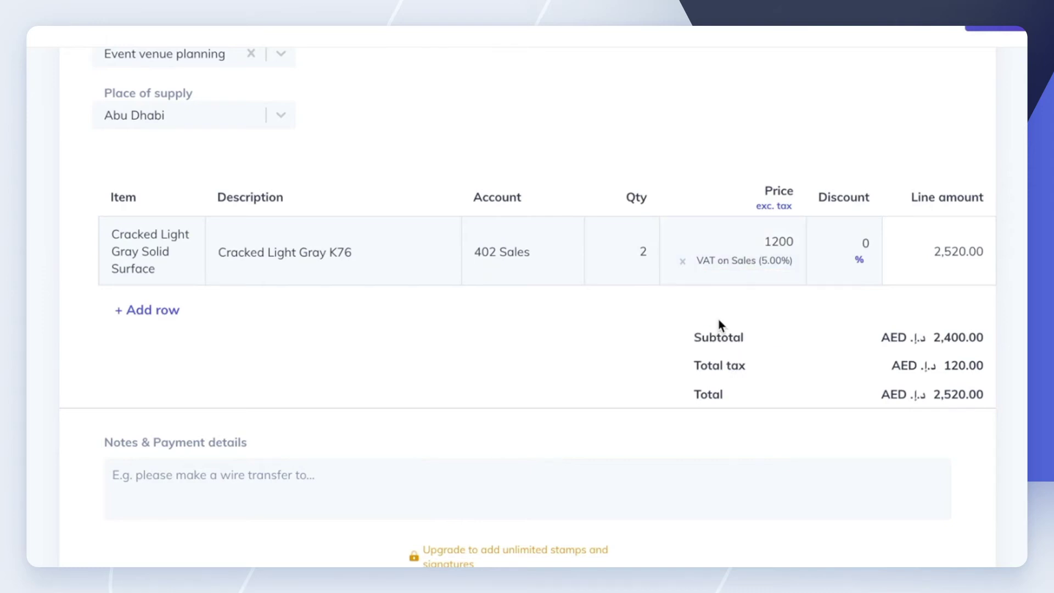
Save the credit note and e-mail it to the customer, and also save it without sending.
scroll(783, 446, down, 3)
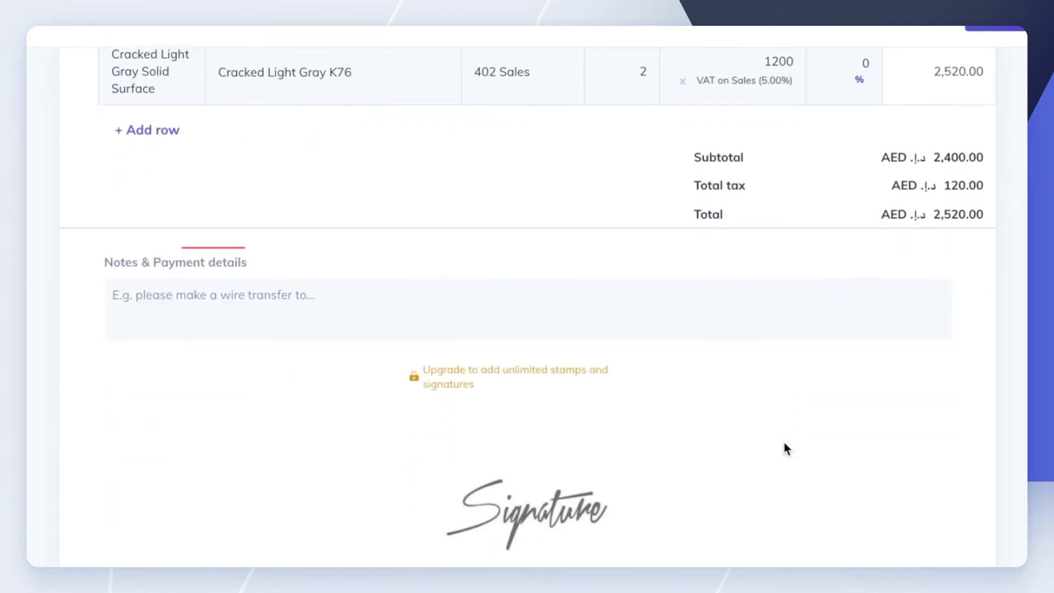
click(729, 302)
scroll(742, 457, down, 1)
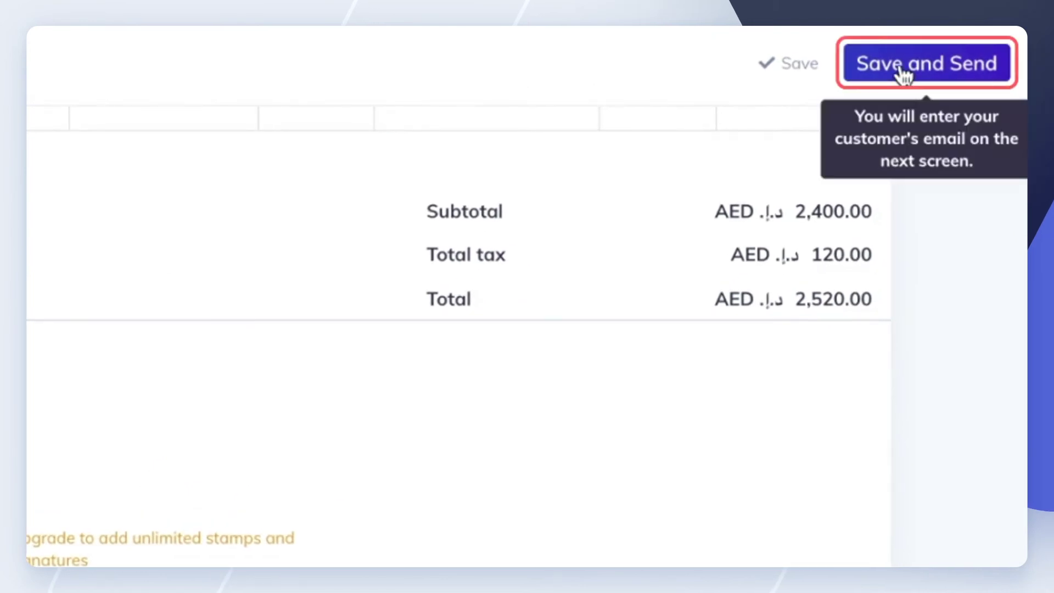
click(903, 73)
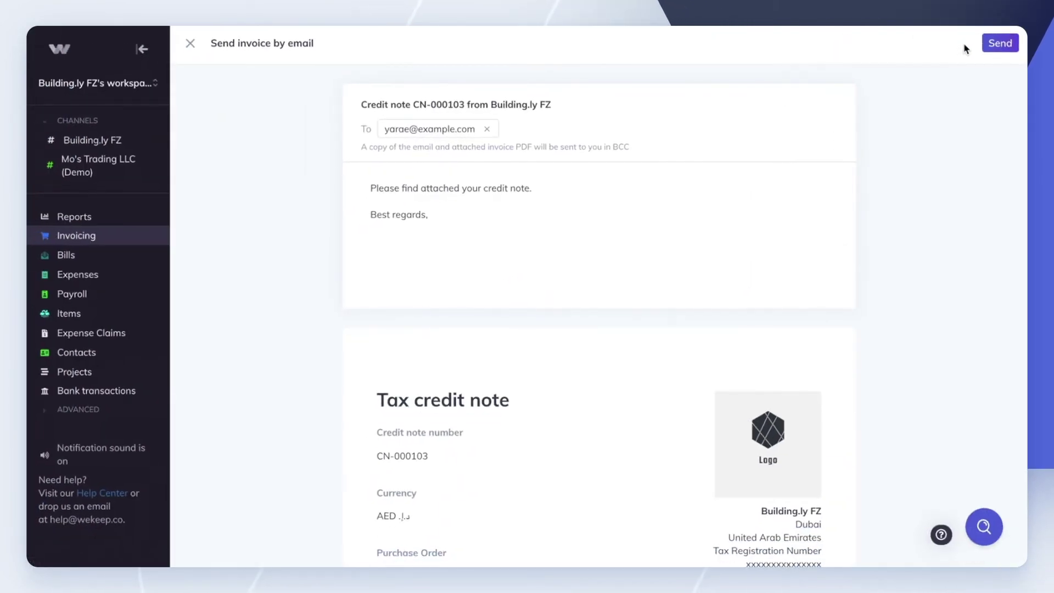
click(998, 44)
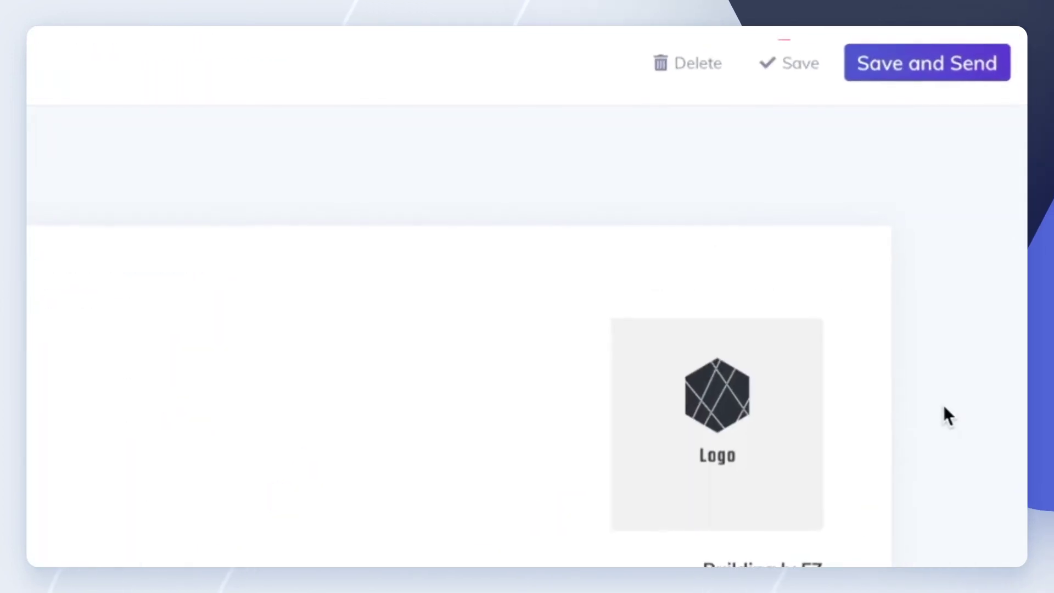
click(799, 60)
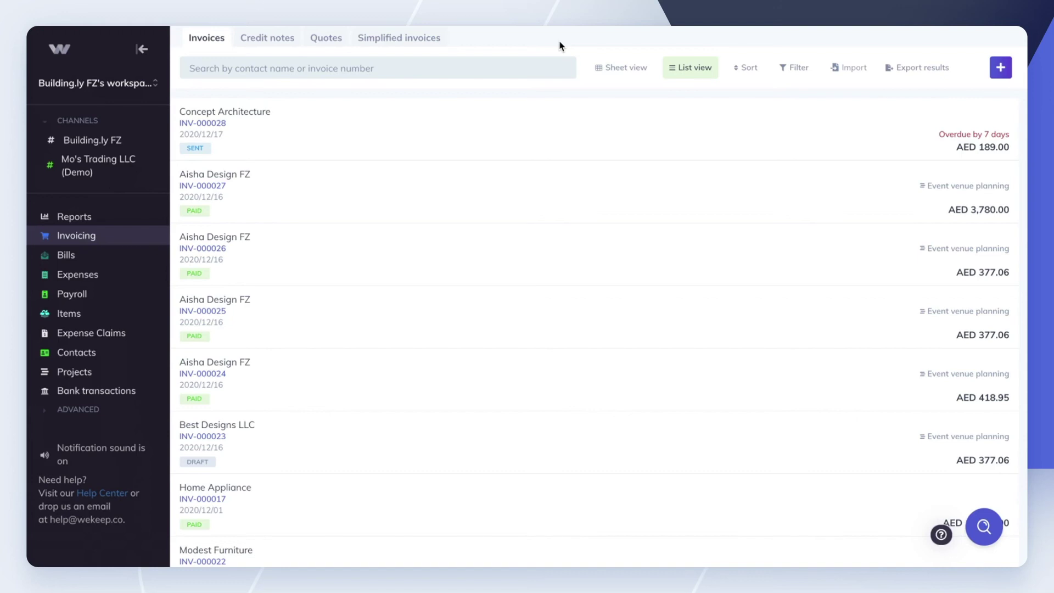
Apply 189 from the 2020-12-07 credit note and 0 from the 2020-12-24 one to Concept Architecture's overdue invoice.
click(558, 113)
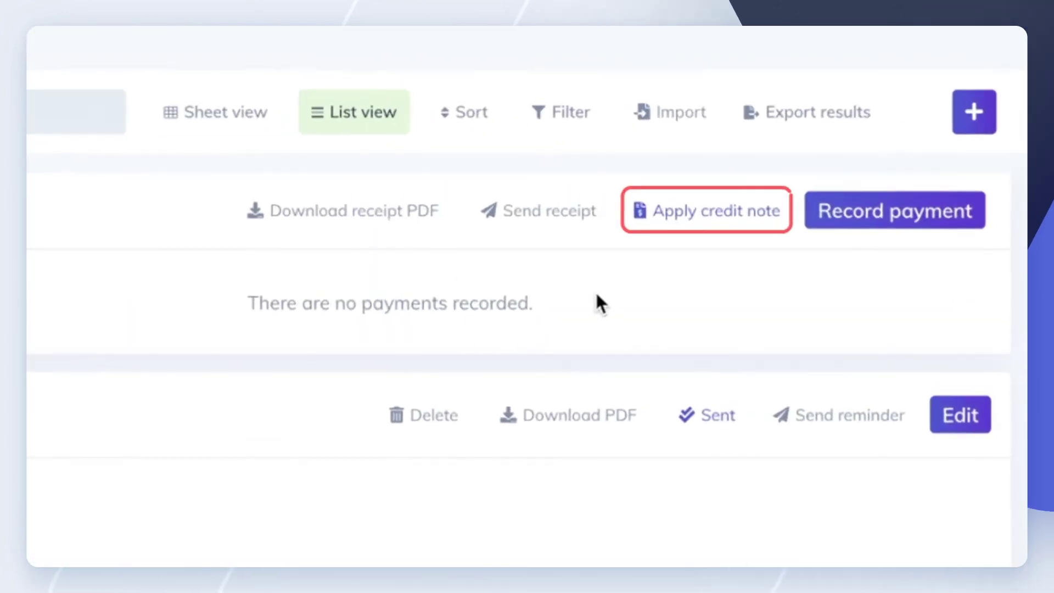
click(693, 219)
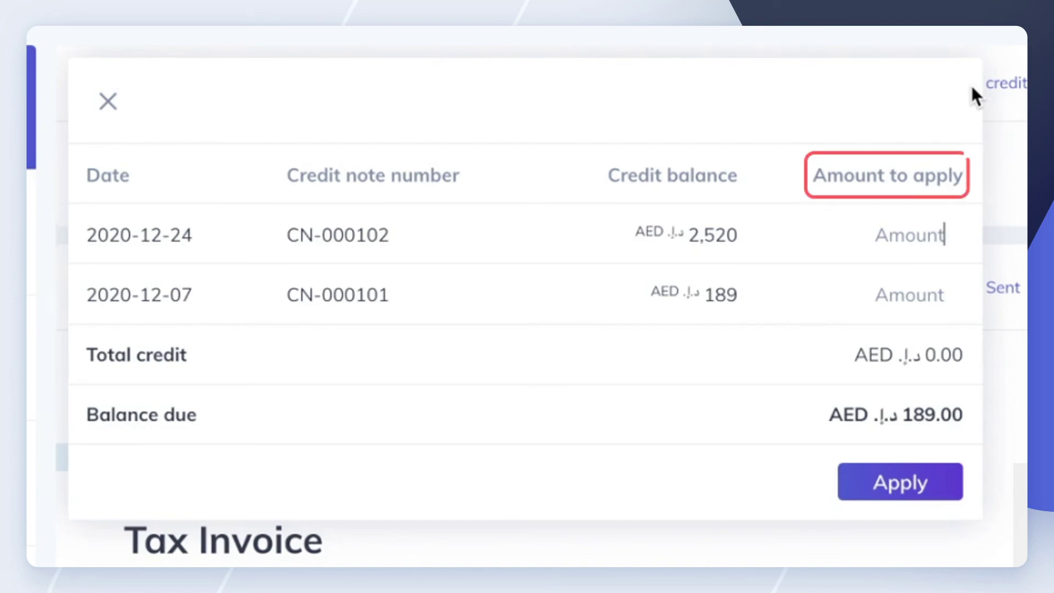
text(0)
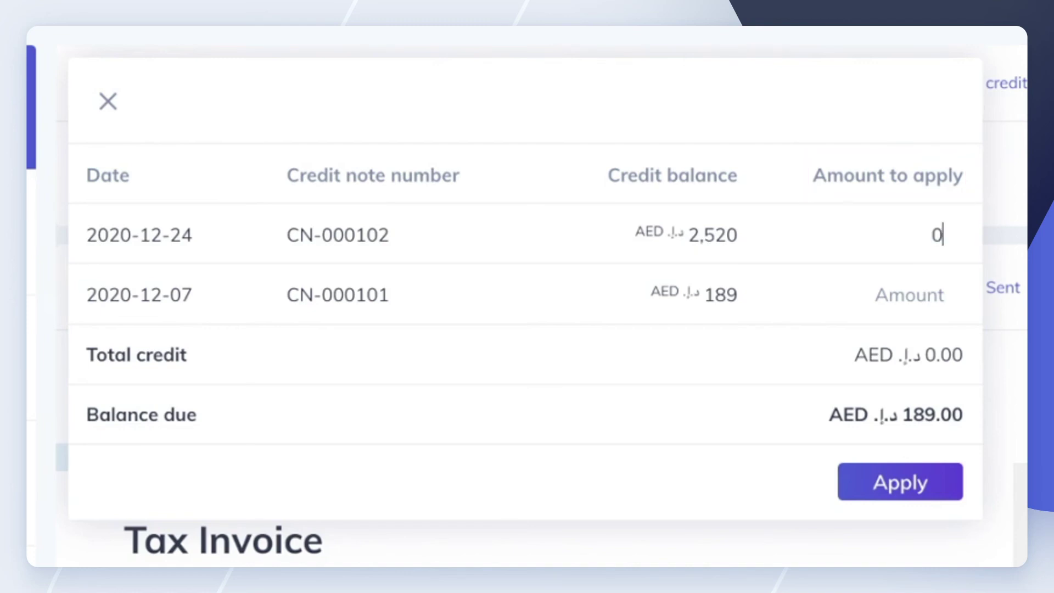
click(926, 283)
text(189)
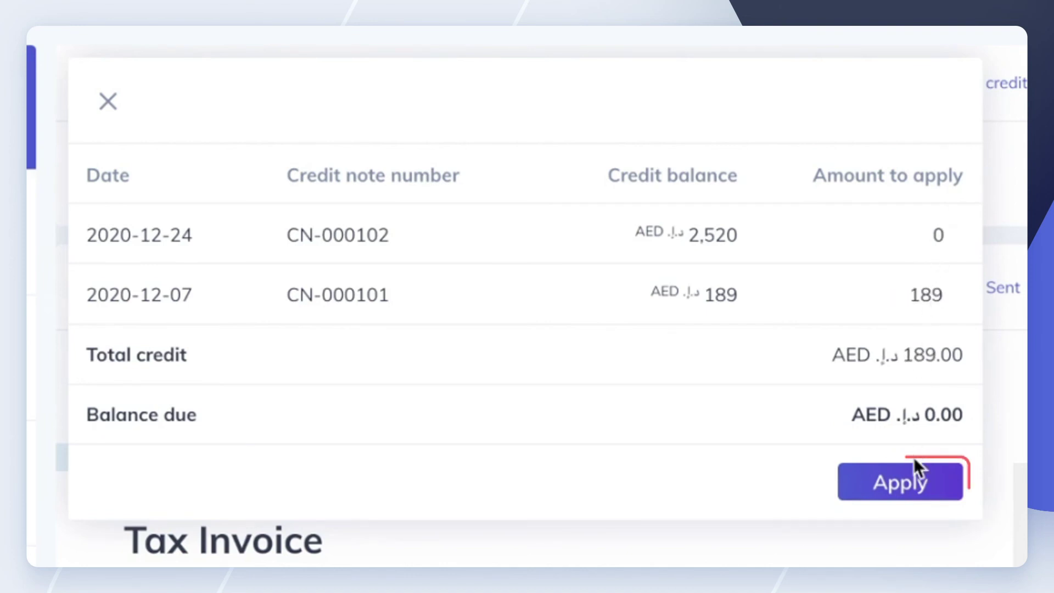
click(905, 483)
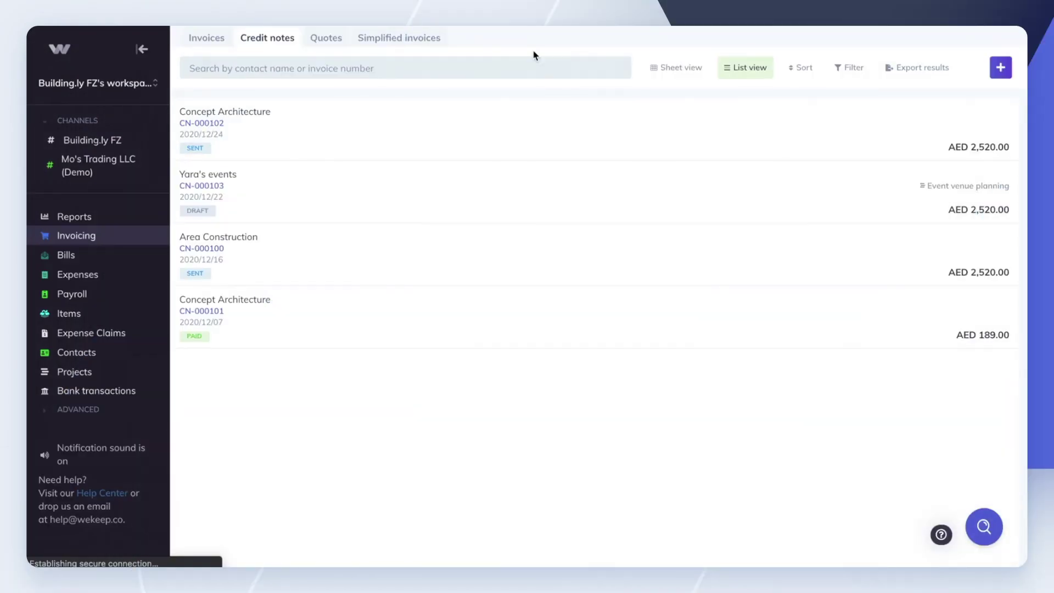
Start recording a refund on Concept Architecture's sent credit note and set the refund date to 21/12/2020.
click(509, 139)
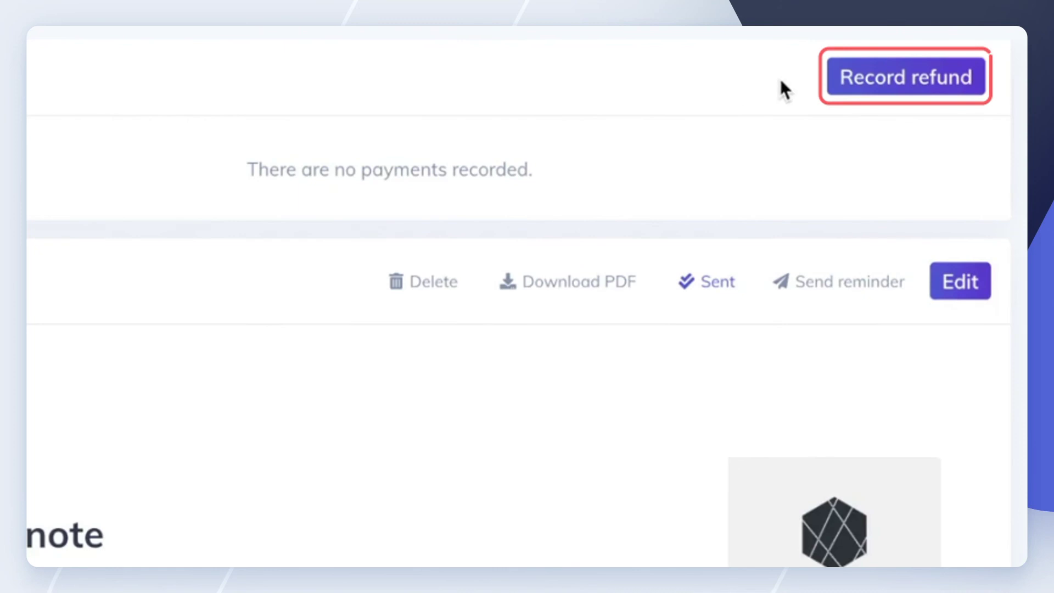
click(859, 91)
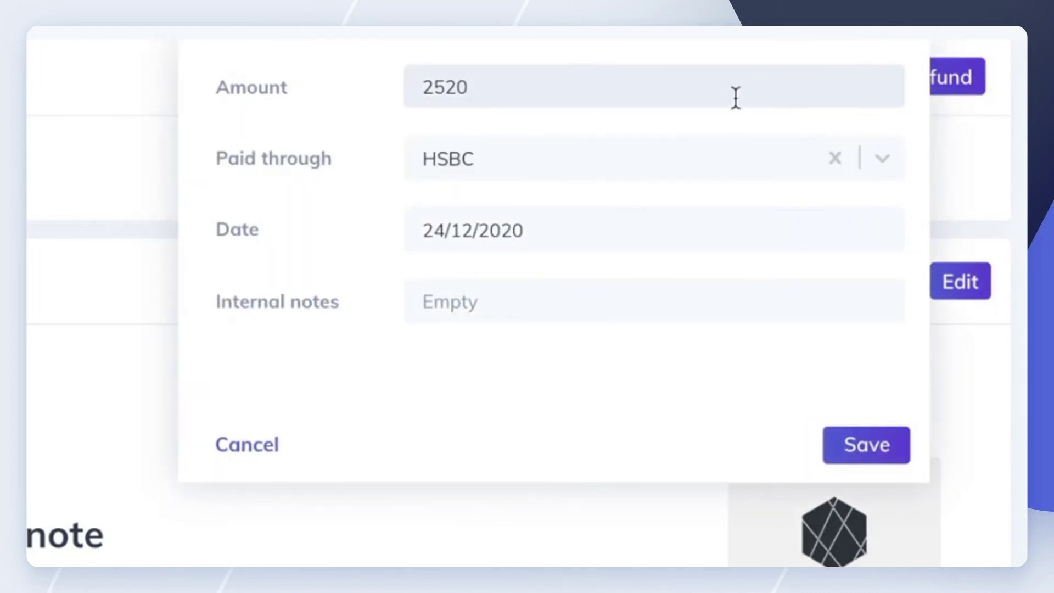
click(555, 226)
click(476, 468)
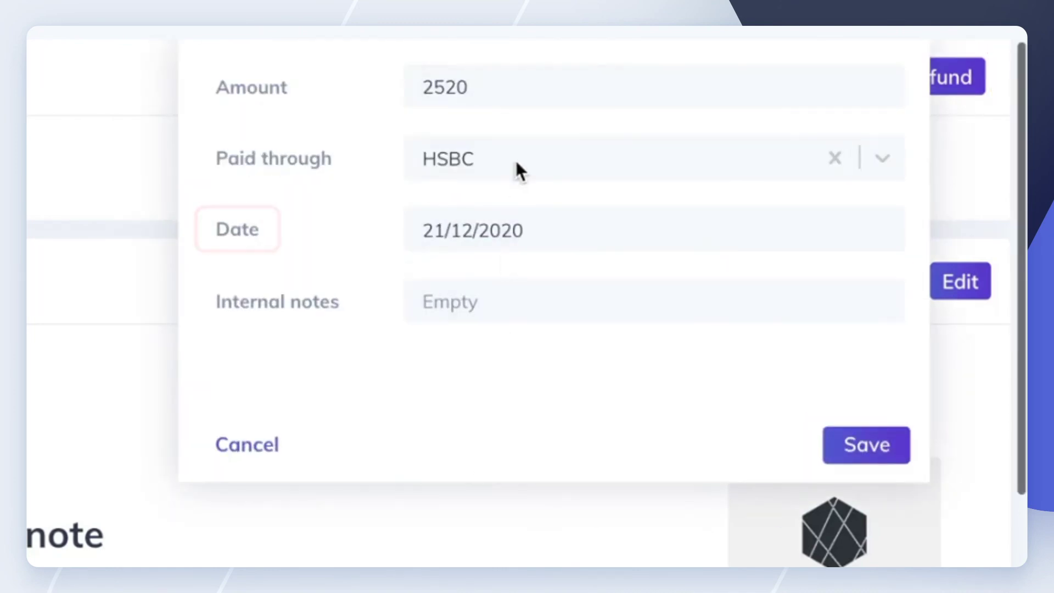
Set the refund amount to 2000, choose the Emirates NBD account as paid through, and save the refund.
double_click(503, 93)
text(2000)
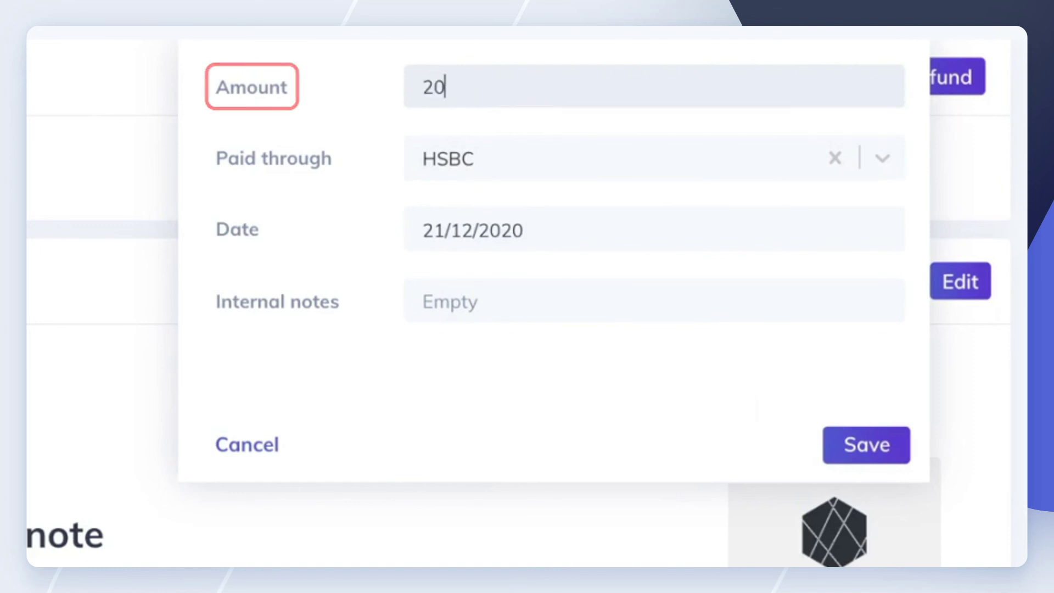
click(490, 160)
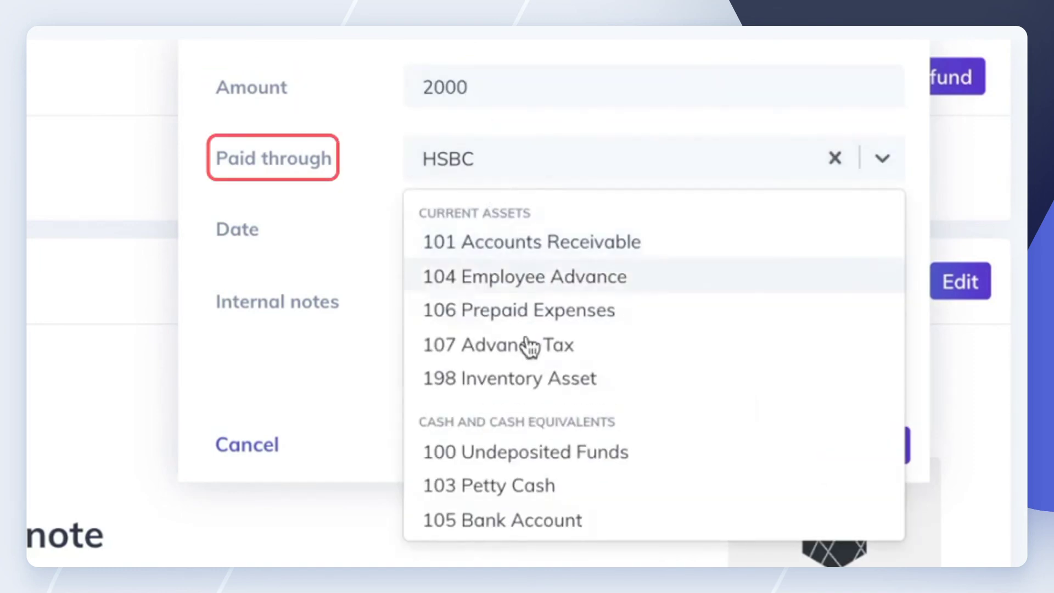
scroll(530, 377, down, 3)
click(523, 432)
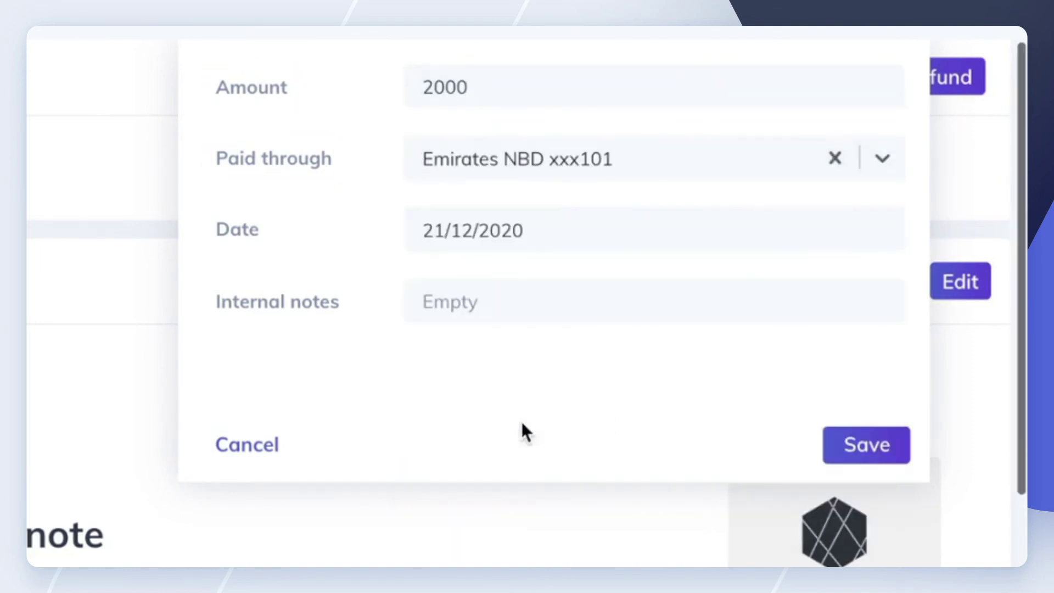
click(844, 453)
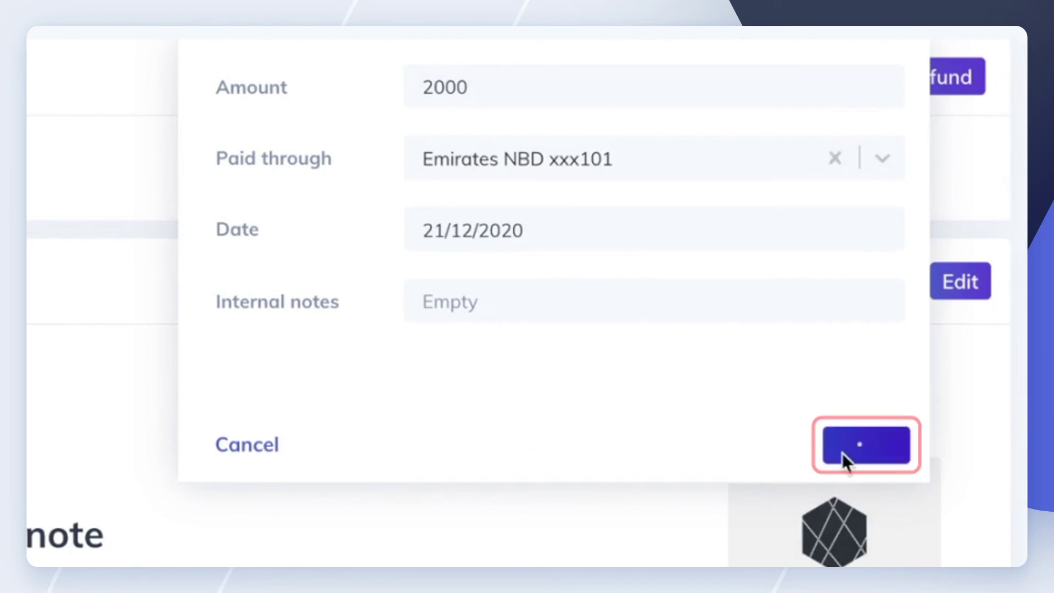